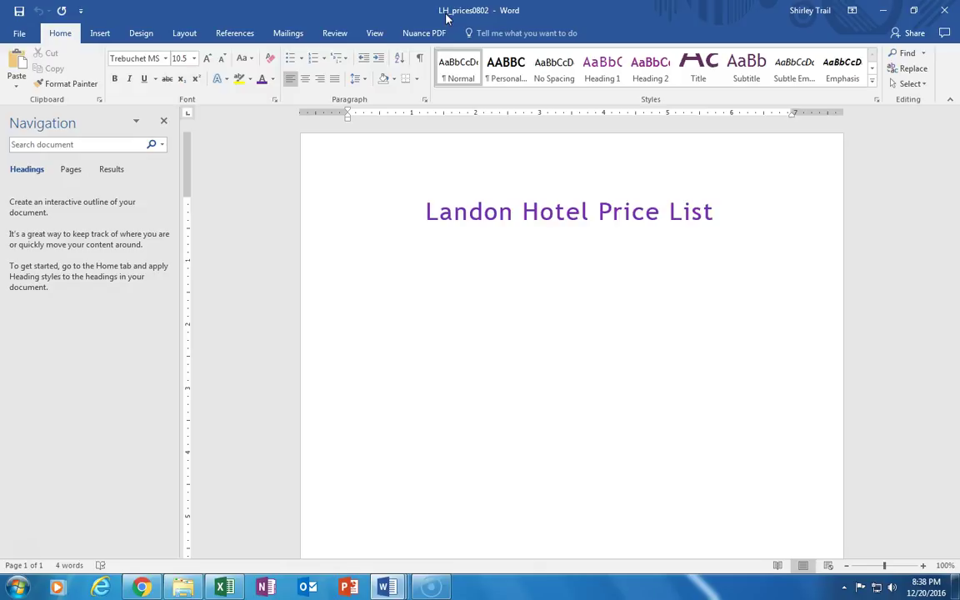
pyautogui.click(352, 258)
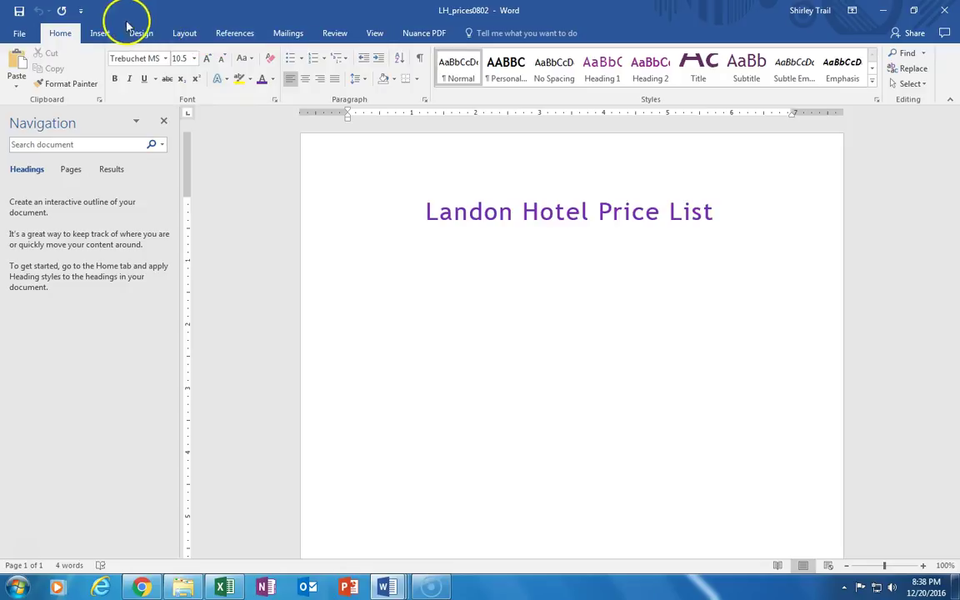
pyautogui.click(99, 33)
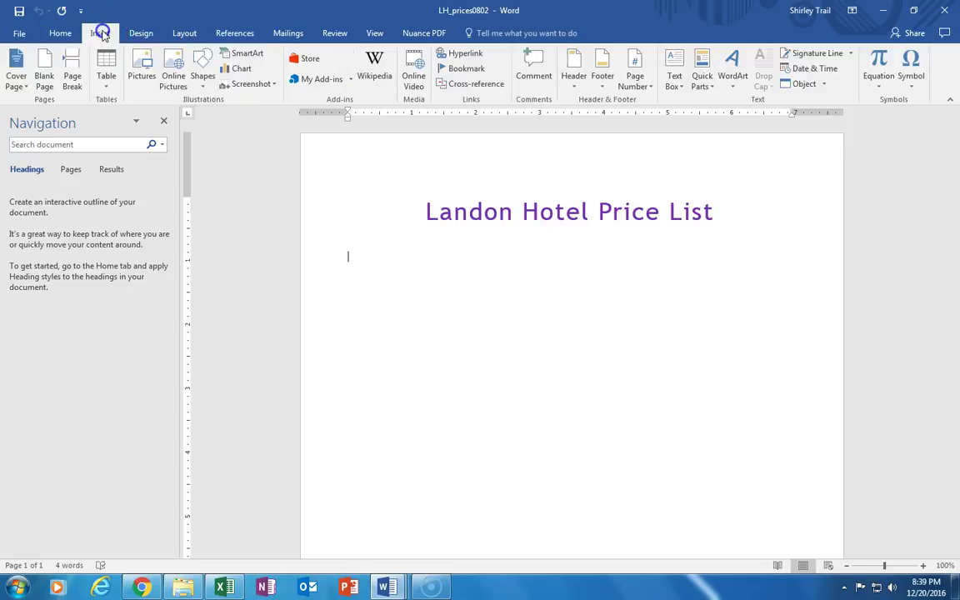
pyautogui.click(107, 88)
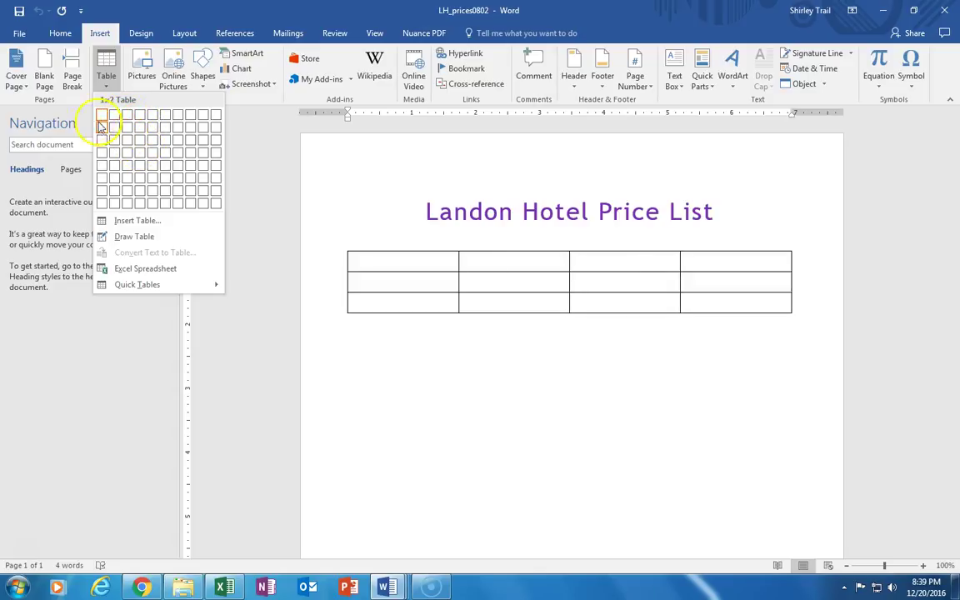
pyautogui.click(116, 221)
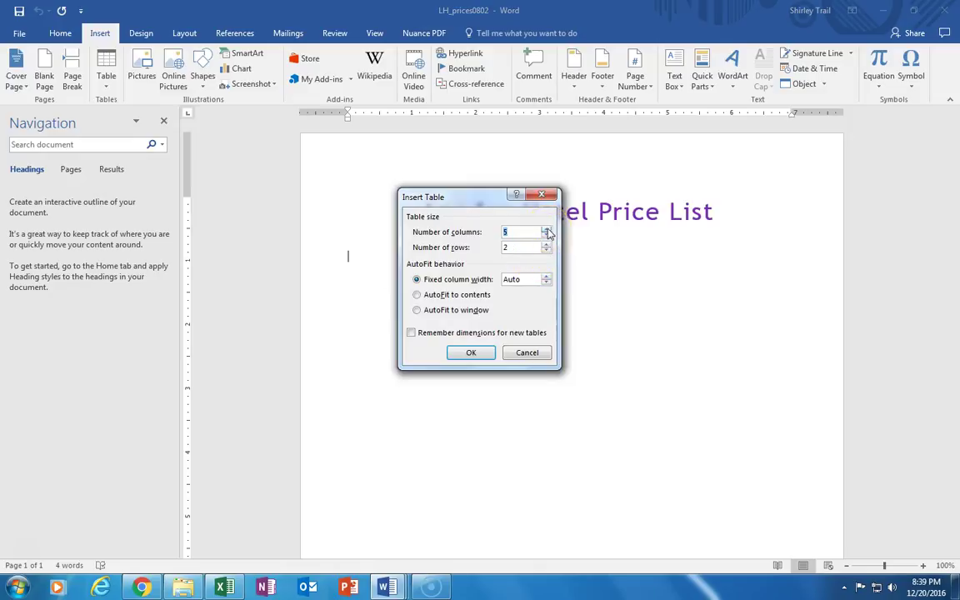
pyautogui.click(545, 256)
pyautogui.click(527, 353)
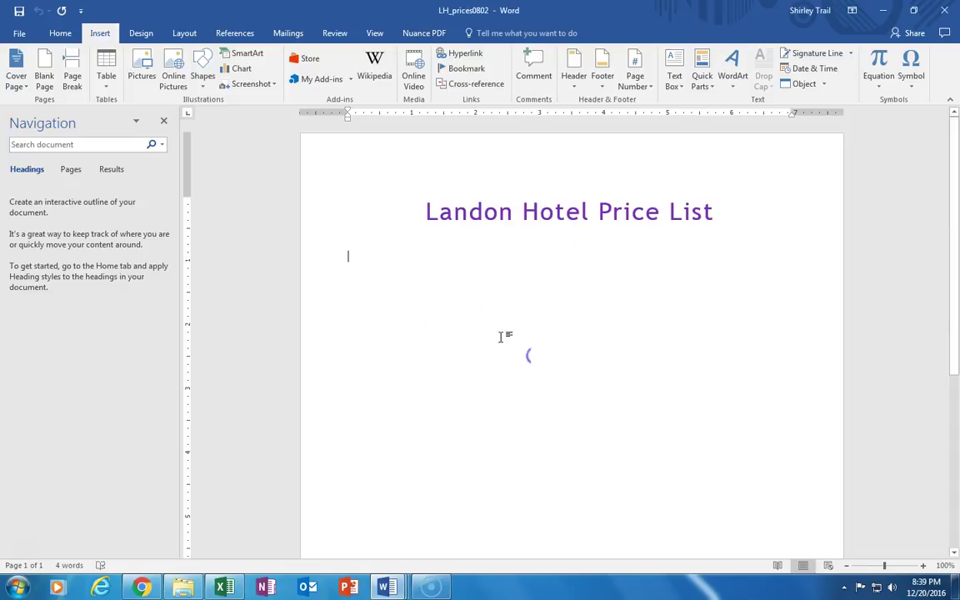
# Step: Draw a one-column table about 1.08 inches wide by hand below the title, with further cells beneath it
pyautogui.click(103, 81)
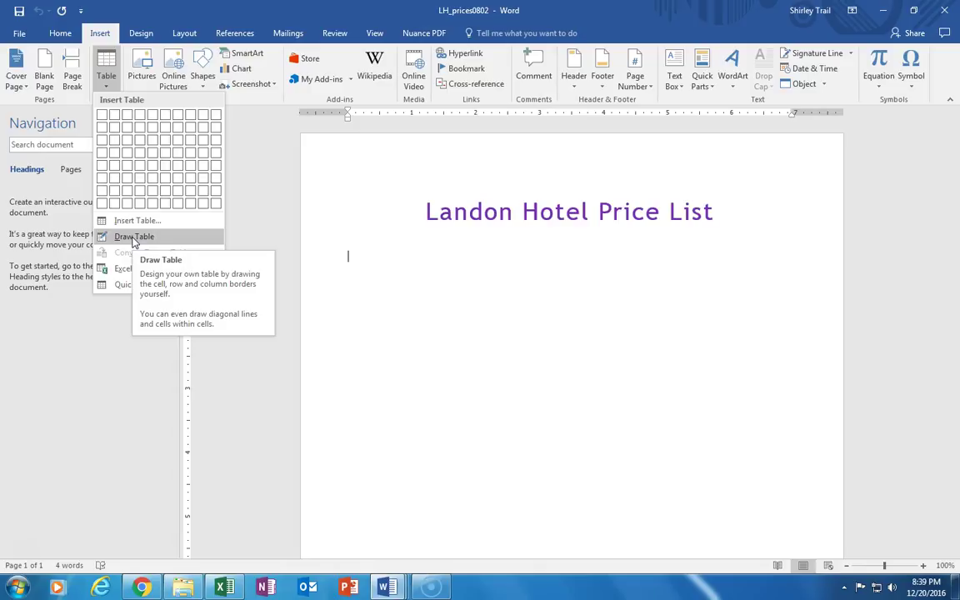
pyautogui.click(134, 237)
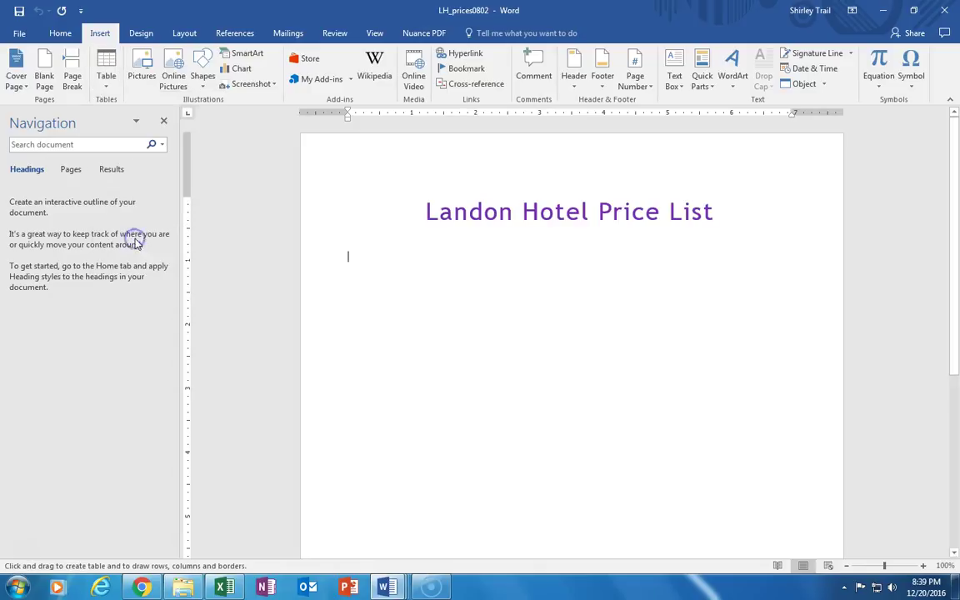
pyautogui.moveTo(350, 267)
pyautogui.mouseDown()
pyautogui.moveTo(353, 332)
pyautogui.moveTo(417, 333)
pyautogui.moveTo(420, 263)
pyautogui.mouseUp()
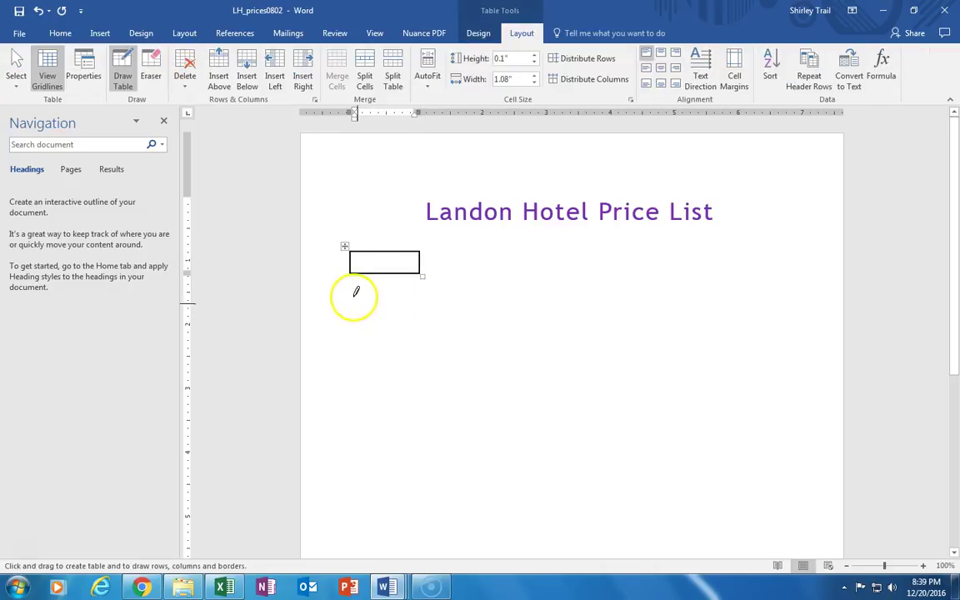
pyautogui.moveTo(355, 293)
pyautogui.mouseDown()
pyautogui.moveTo(356, 307)
pyautogui.moveTo(414, 311)
pyautogui.moveTo(421, 273)
pyautogui.mouseUp()
pyautogui.moveTo(353, 317)
pyautogui.mouseDown()
pyautogui.moveTo(356, 329)
pyautogui.moveTo(403, 326)
pyautogui.moveTo(415, 304)
pyautogui.mouseUp()
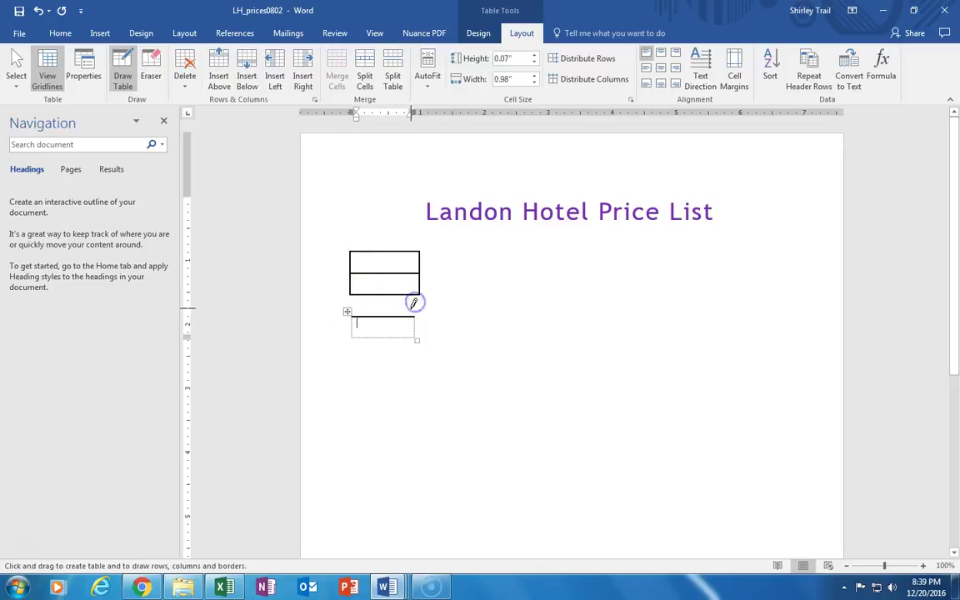
# Step: Cut both hand-drawn tables out of the document
pyautogui.moveTo(351, 314); pyautogui.dragTo(351, 314)
pyautogui.rightClick(350, 314)
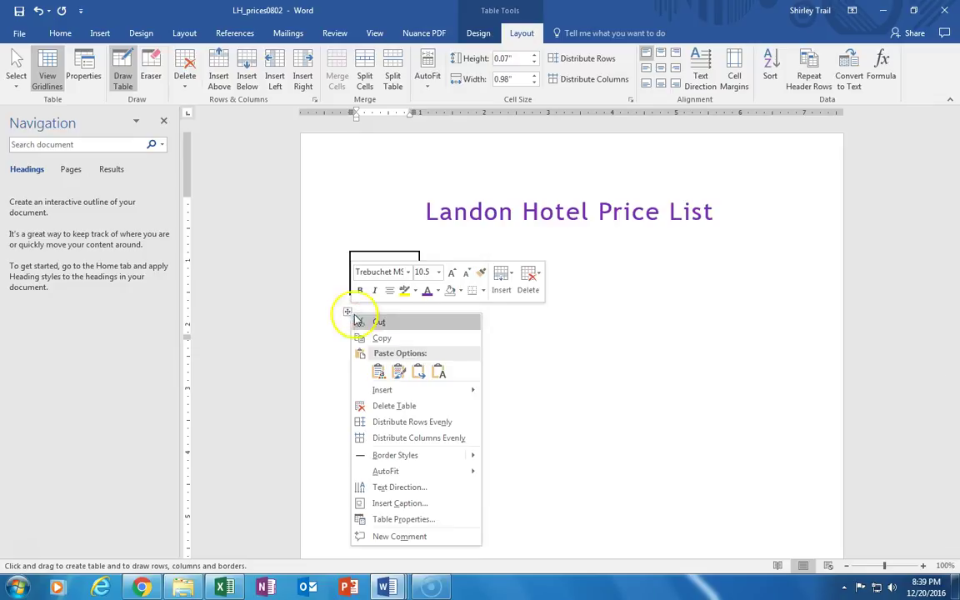
pyautogui.click(376, 322)
pyautogui.click(345, 249)
pyautogui.rightClick(345, 248)
pyautogui.click(363, 255)
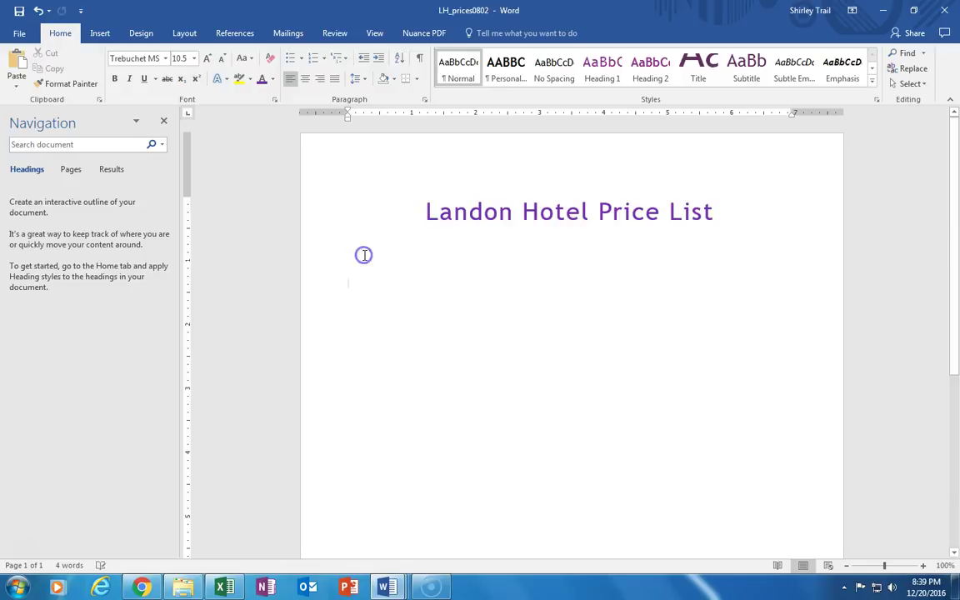
# Step: Open the help article about inserting or drawing a table
pyautogui.click(103, 34)
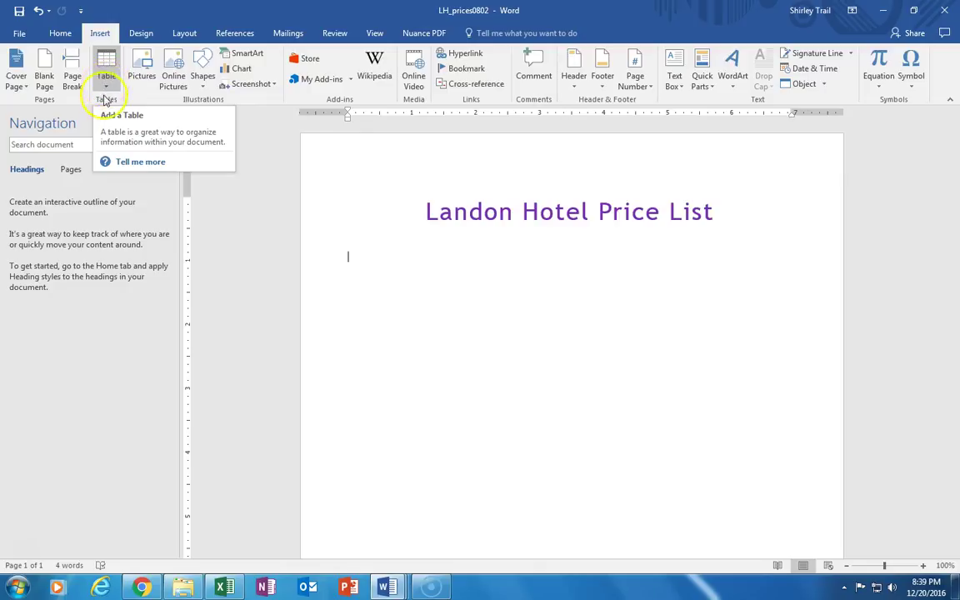
pyautogui.click(105, 102)
pyautogui.press('F1')
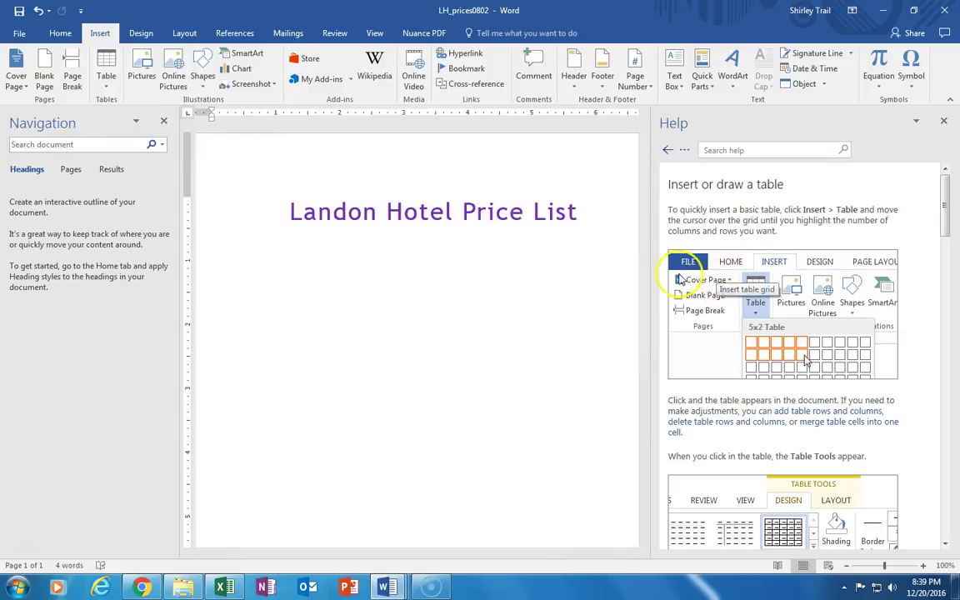
# Step: Examine the built-in Quick Tables designs and close the help article
pyautogui.click(104, 81)
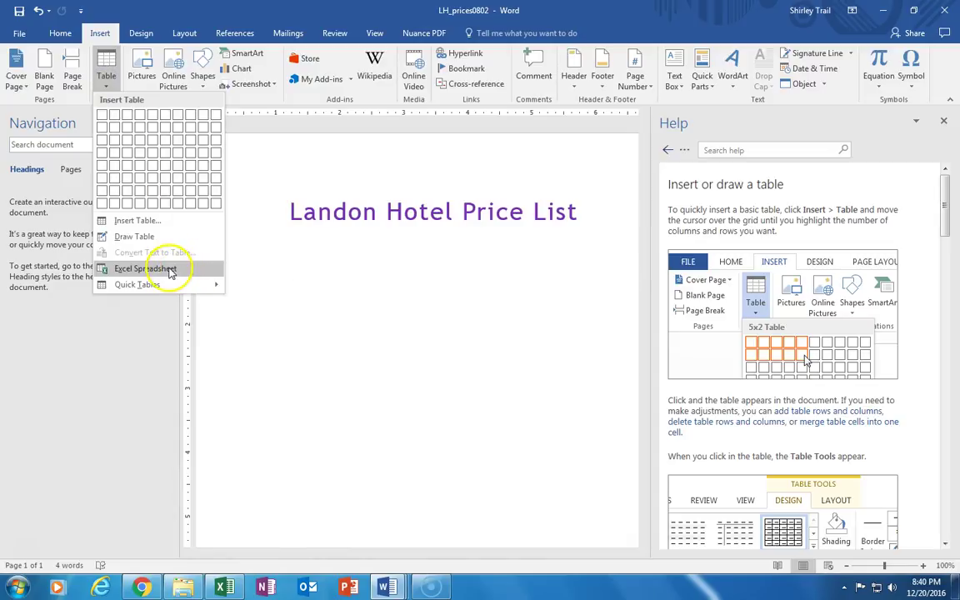
pyautogui.moveTo(158, 284)
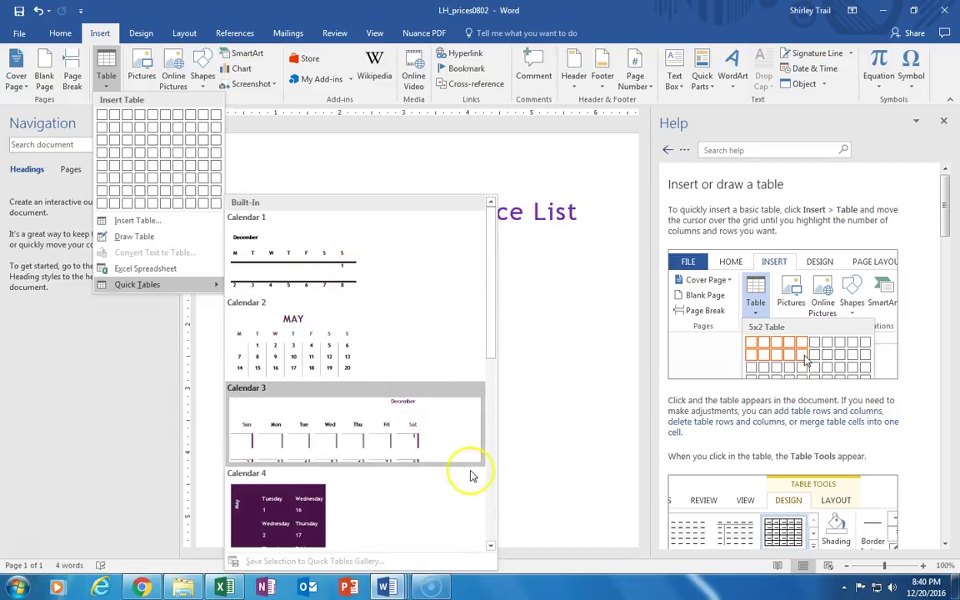
pyautogui.moveTo(491, 338); pyautogui.dragTo(494, 387)
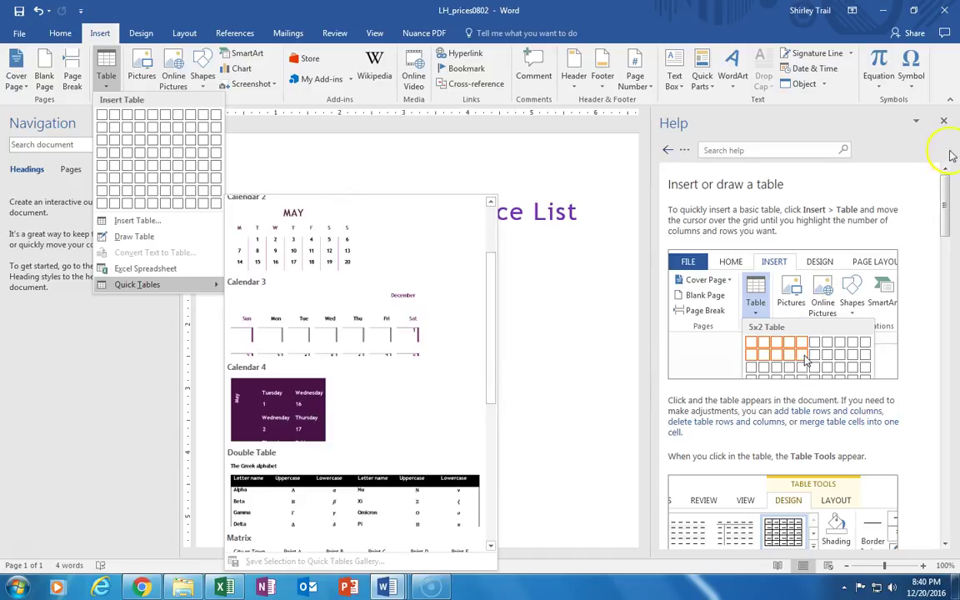
pyautogui.click(945, 123)
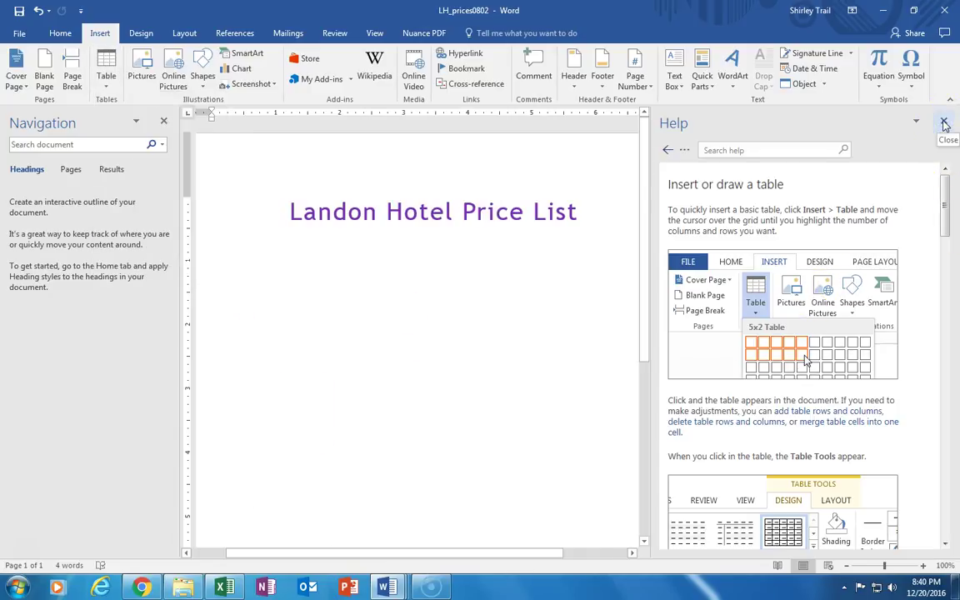
pyautogui.click(945, 123)
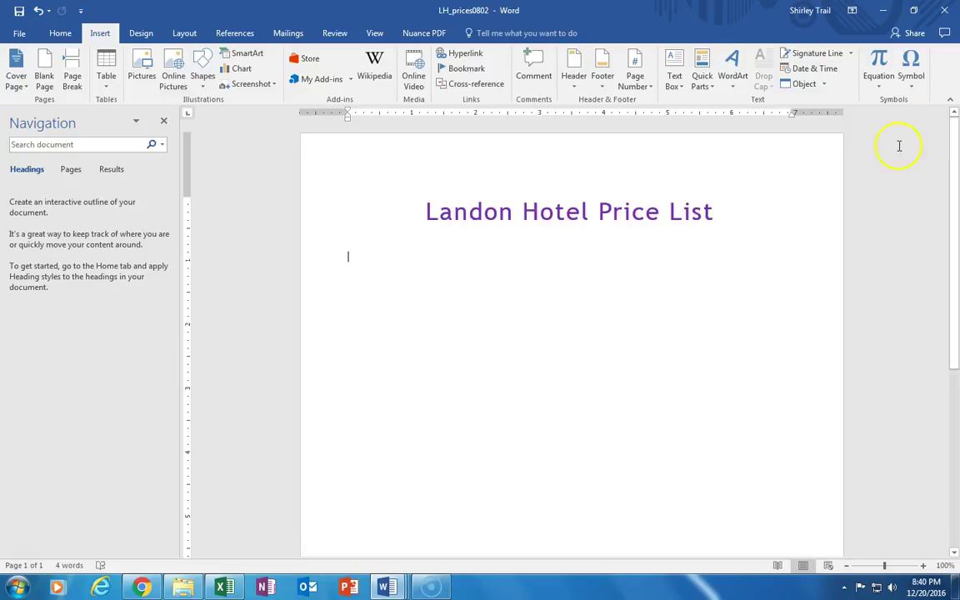
pyautogui.click(105, 84)
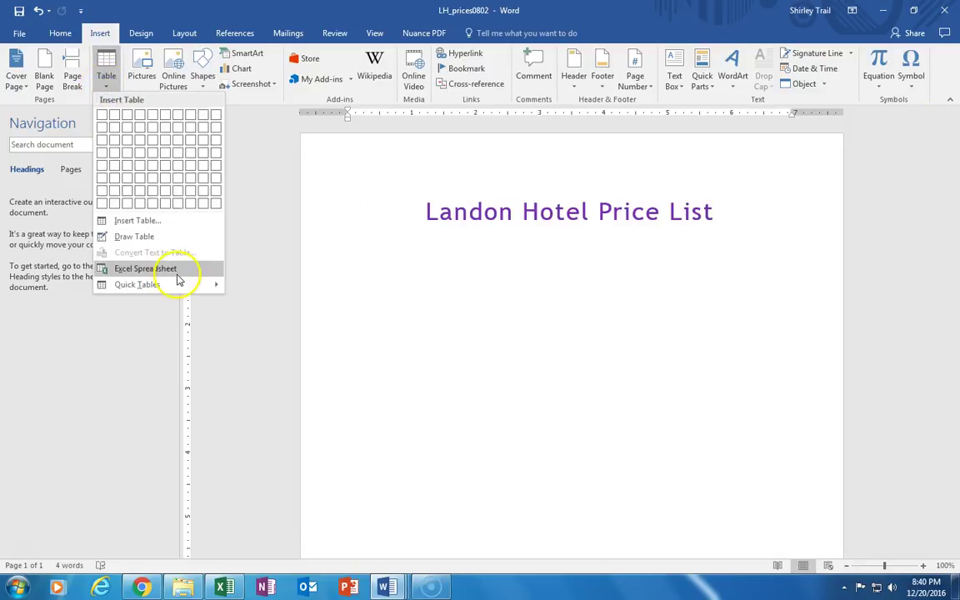
pyautogui.moveTo(193, 287)
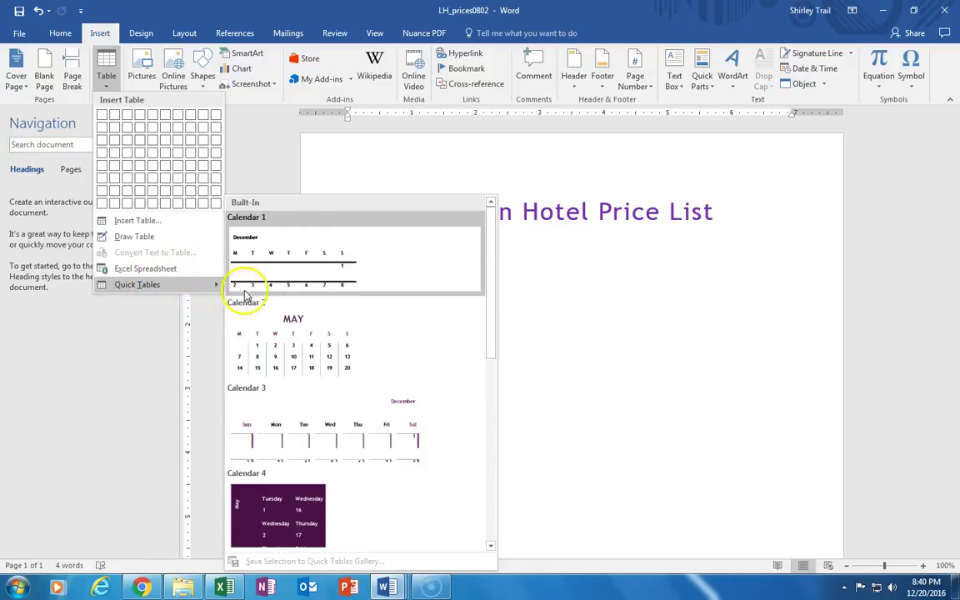
pyautogui.moveTo(492, 304)
pyautogui.mouseDown()
pyautogui.moveTo(486, 497)
pyautogui.moveTo(495, 314)
pyautogui.mouseUp()
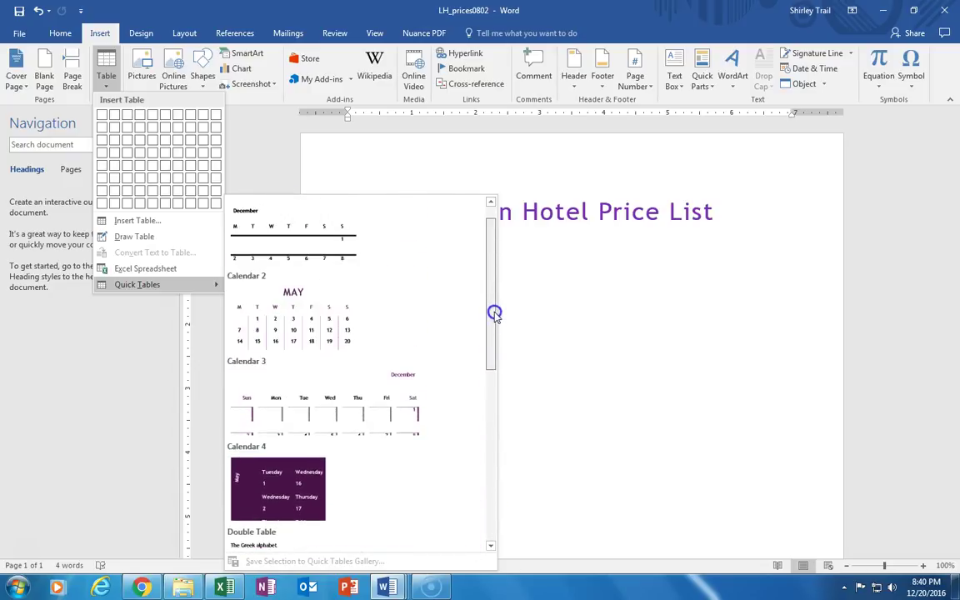
pyautogui.press('Escape')
pyautogui.press('Escape')
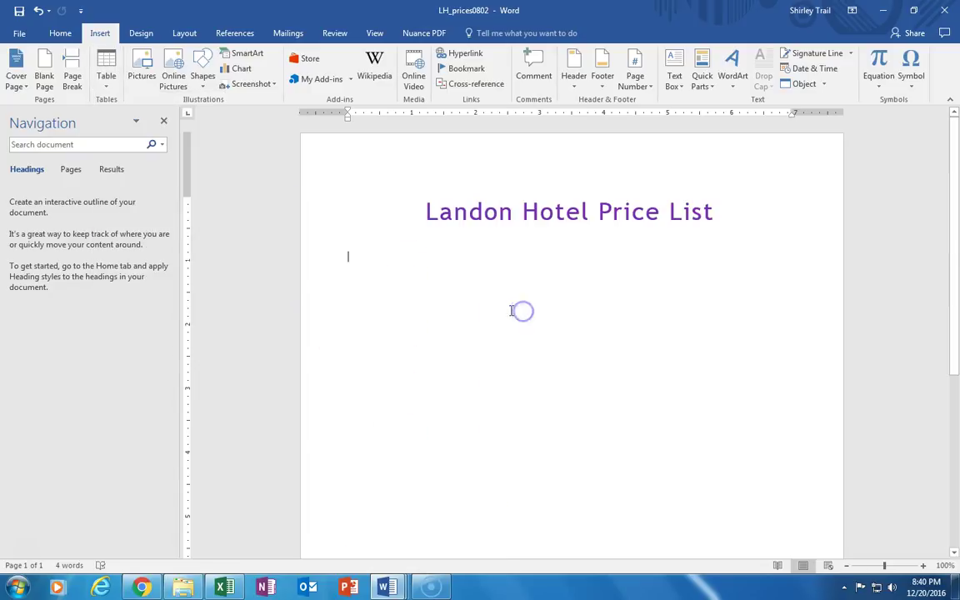
# Step: Insert a table with four columns and three rows below the Landon Hotel Price List title
pyautogui.click(107, 83)
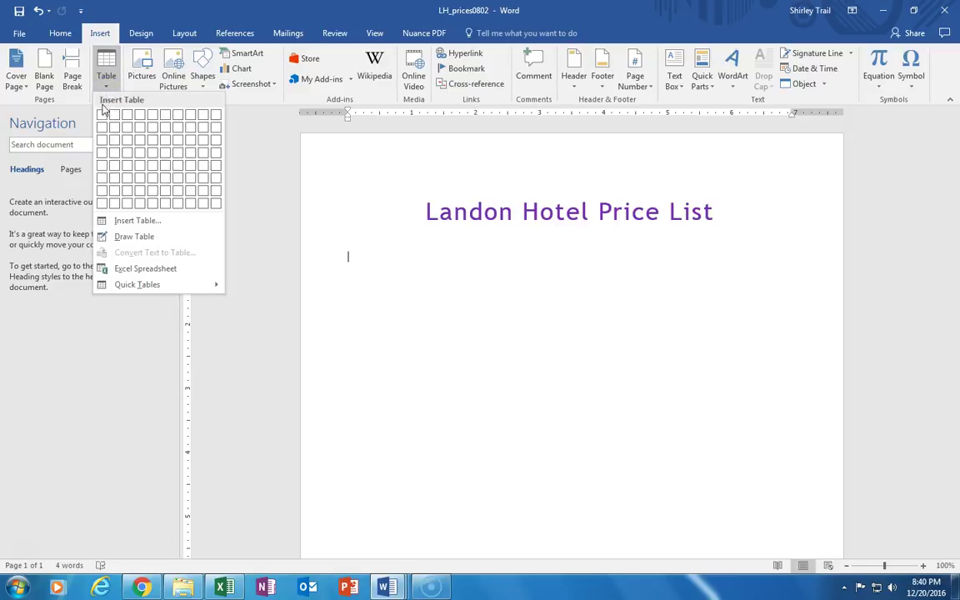
pyautogui.moveTo(101, 117); pyautogui.dragTo(140, 123)
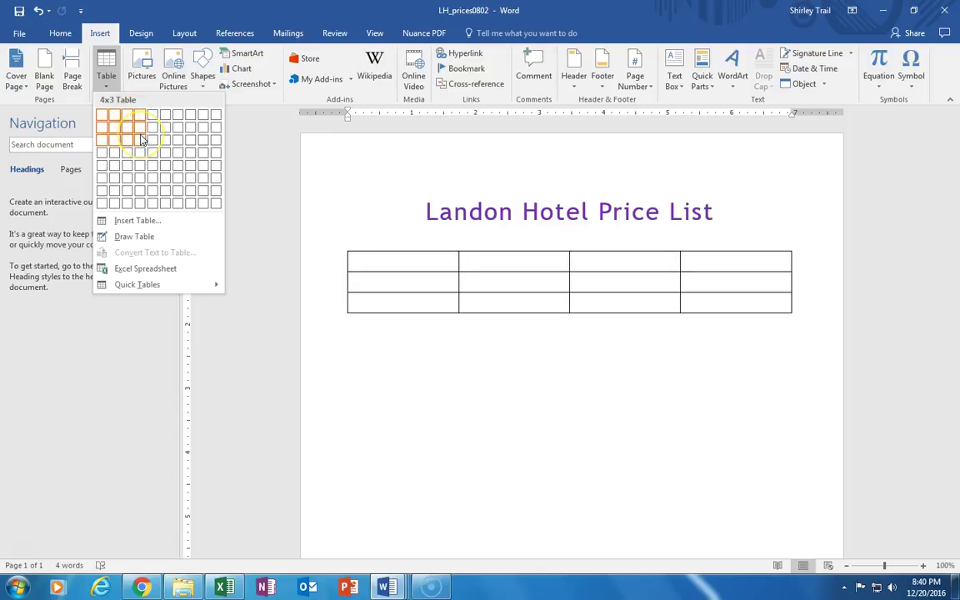
pyautogui.click(142, 140)
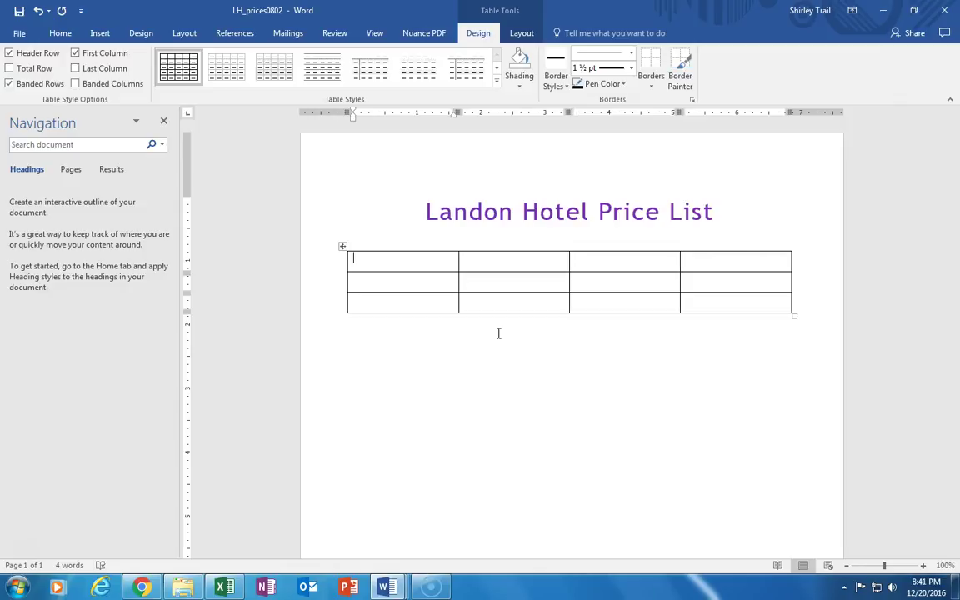
# Step: Fill the table's header row with Location, Bed Type, Price / Night and Price / Week
pyautogui.write('Location')
pyautogui.press('Tab')
pyautogui.write('Bed Type')
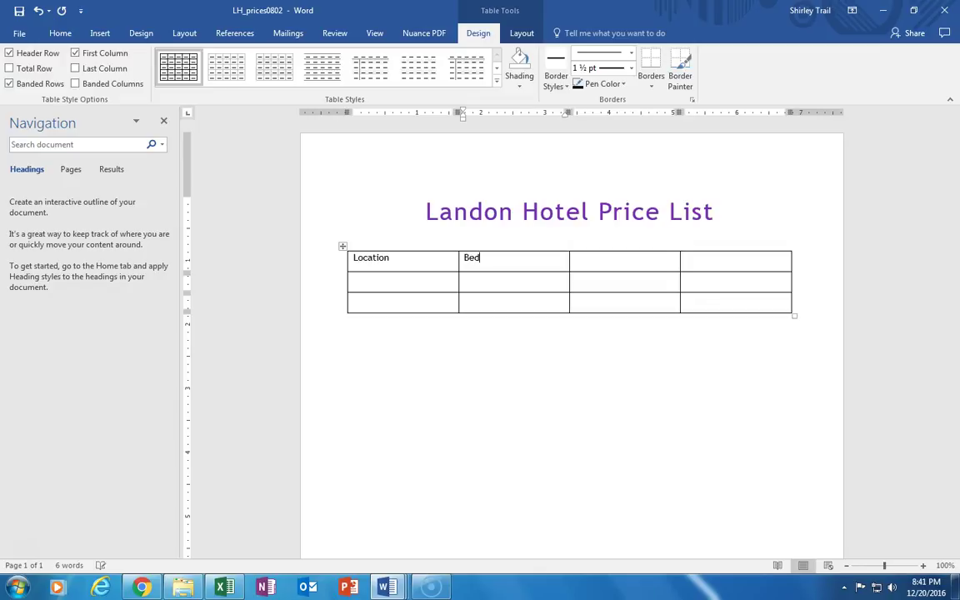
pyautogui.press('Tab')
pyautogui.write('Price / Night')
pyautogui.press('Tab')
pyautogui.write('Pric')
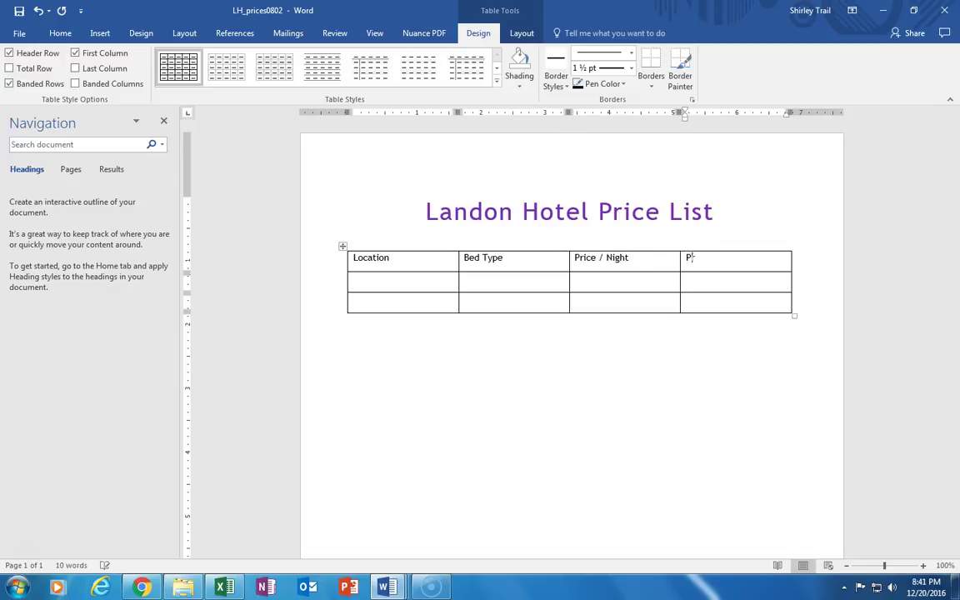
pyautogui.write('e / Week')
# Step: Fill the second row with Paris, King Bed, $299 and $1999
pyautogui.press('Tab')
pyautogui.write('Paris')
pyautogui.press('Tab')
pyautogui.write('Kin')
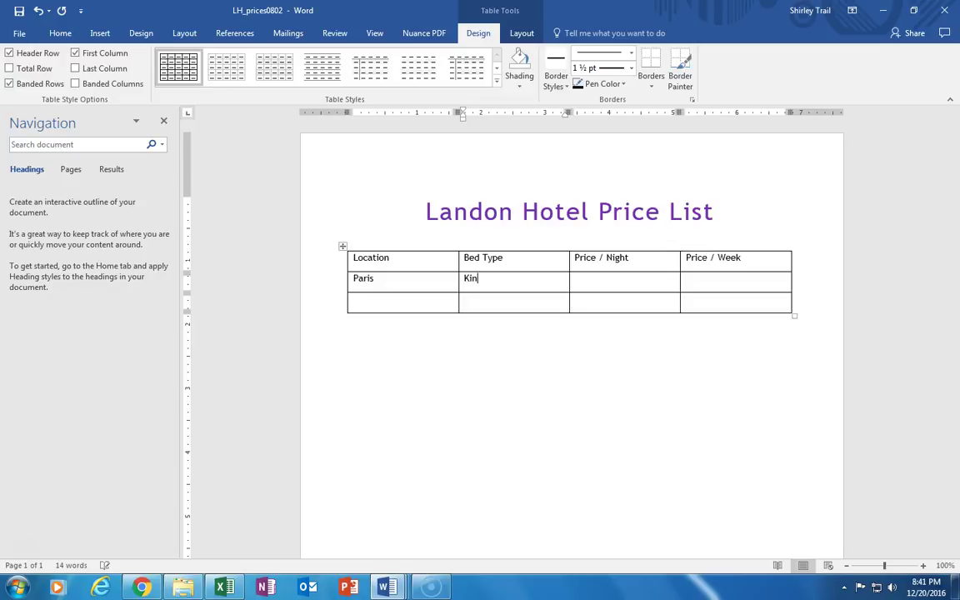
pyautogui.write('g Bed')
pyautogui.press('Tab')
pyautogui.write('$299')
pyautogui.press('Tab')
pyautogui.write('$')
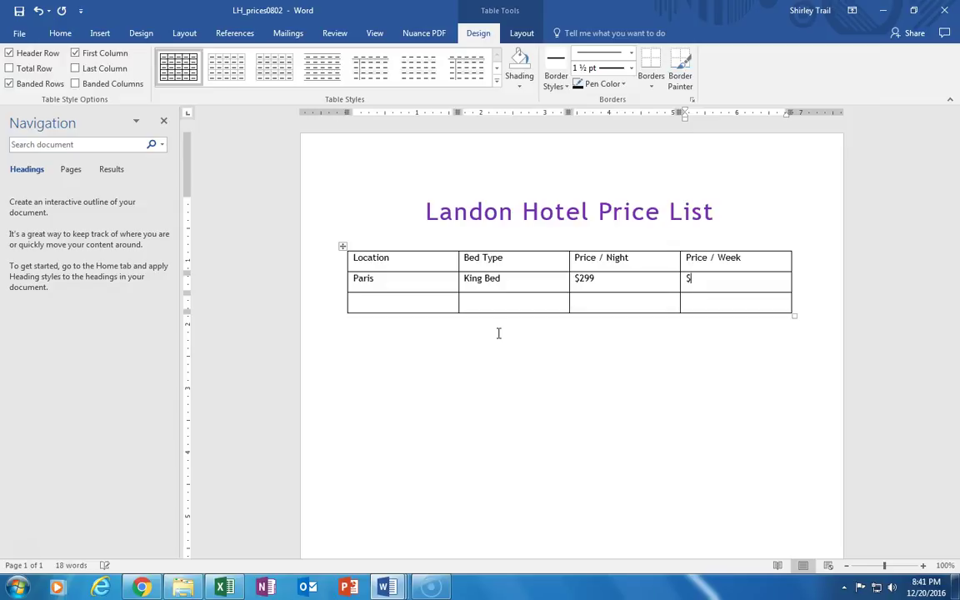
pyautogui.write('1999')
# Step: Fill the third row with London, King Bed, $199 and $1000
pyautogui.press('Tab')
pyautogui.write('London')
pyautogui.press('Tab')
pyautogui.write('King Bed')
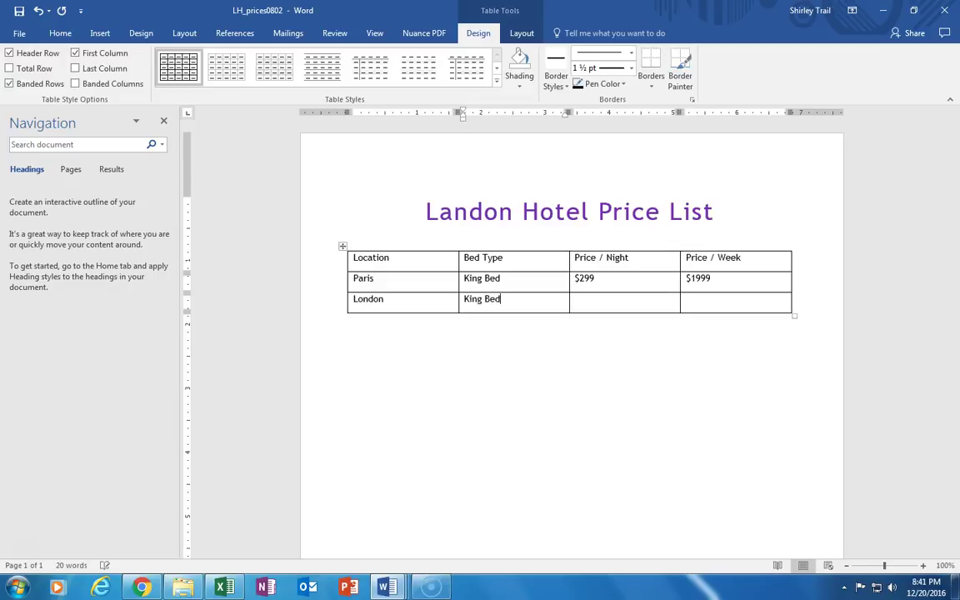
pyautogui.press('Tab')
pyautogui.write('$199')
pyautogui.press('Tab')
pyautogui.write('$1000')
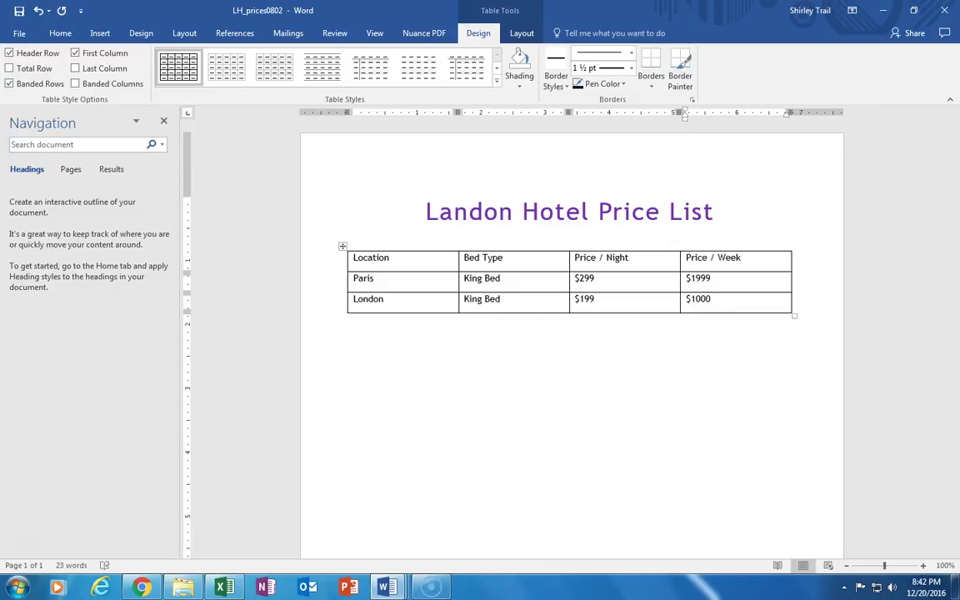
# Step: Add a fourth row at the end of the table with San Francisco, King Bed, $100 and $900
pyautogui.press('Tab')
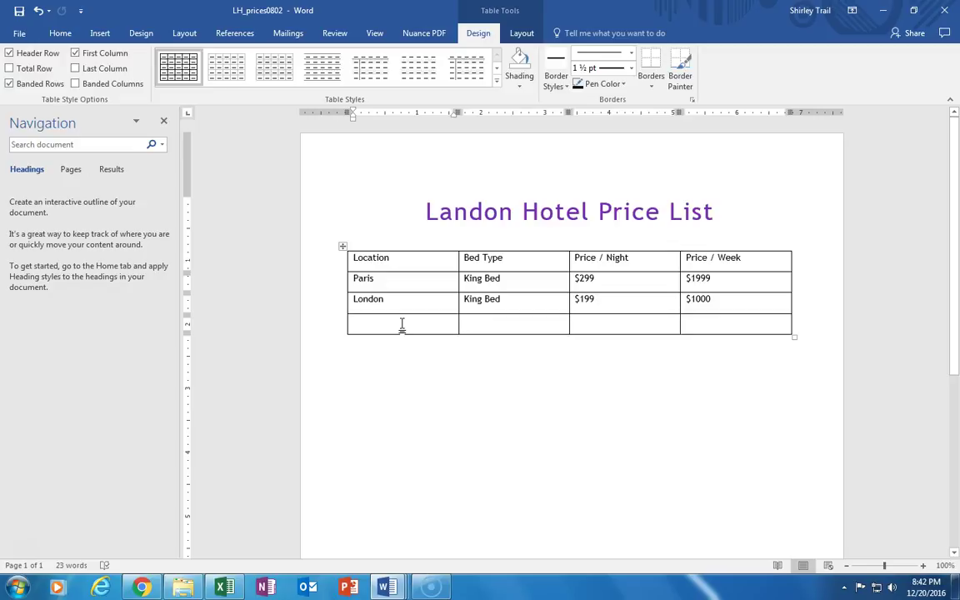
pyautogui.write('San F')
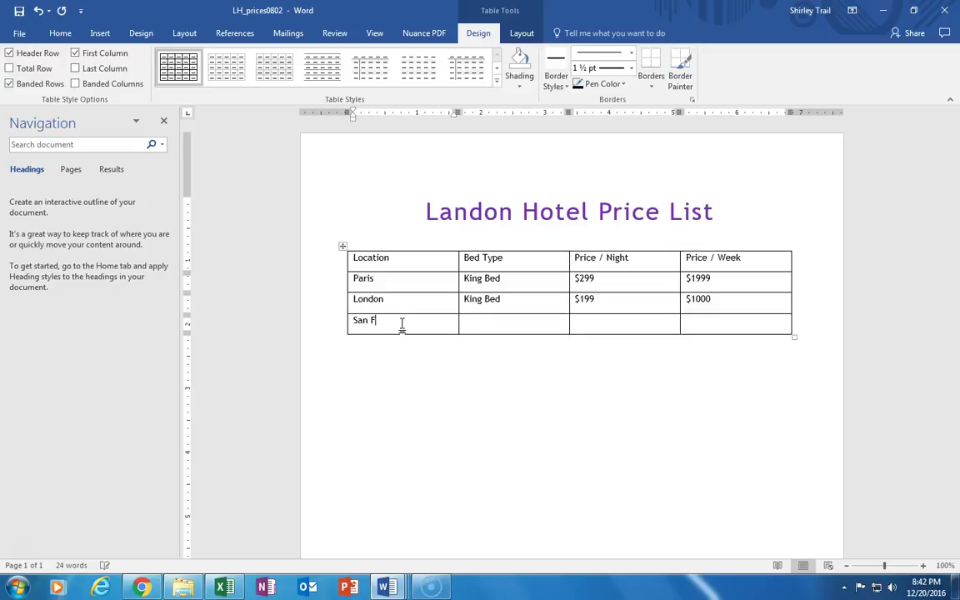
pyautogui.write('rancisco')
pyautogui.press('Tab')
pyautogui.write('King Bed')
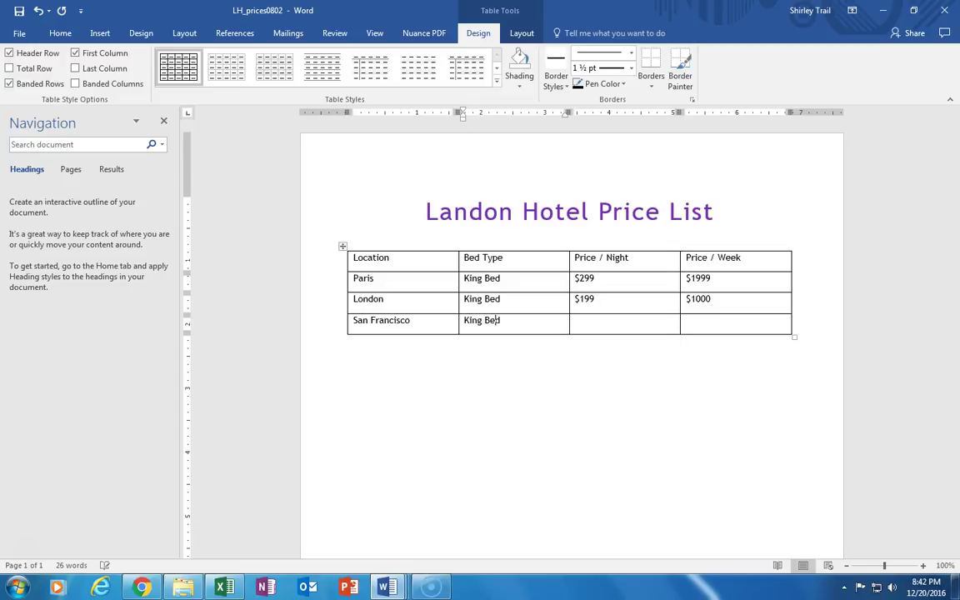
pyautogui.press('Tab')
pyautogui.write('$100')
pyautogui.press('Tab')
pyautogui.write('$900')
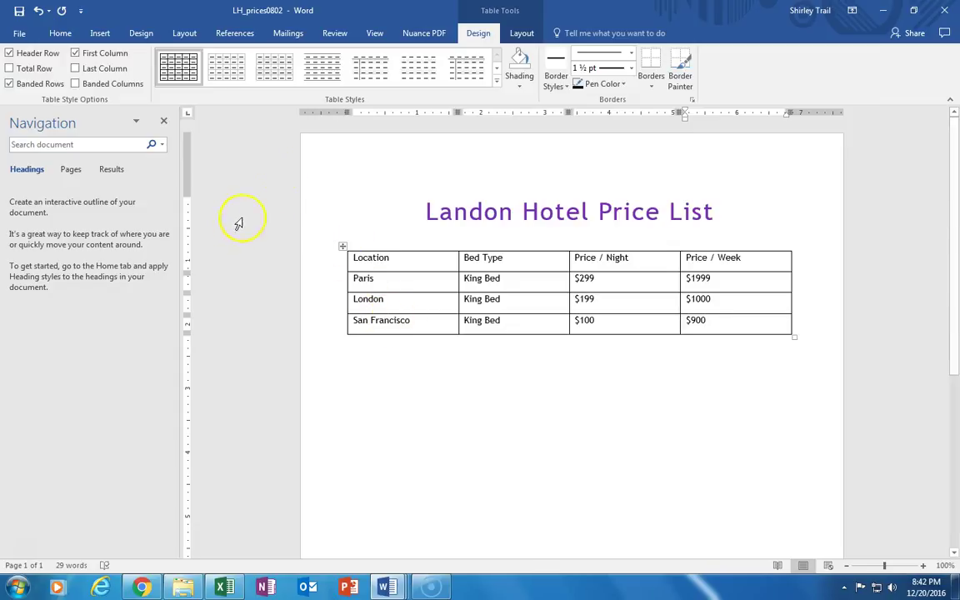
pyautogui.click(172, 82)
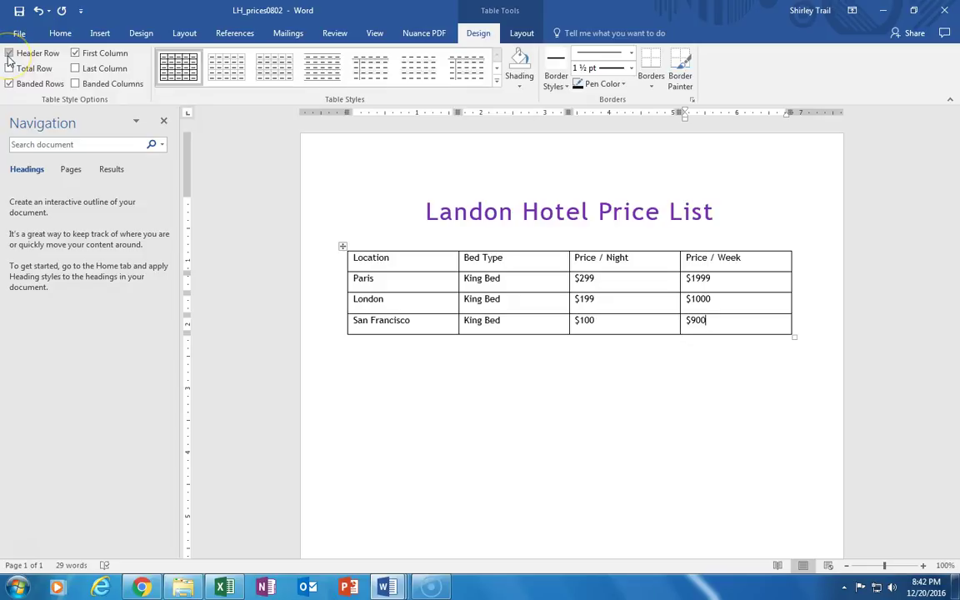
pyautogui.click(9, 55)
pyautogui.click(9, 55)
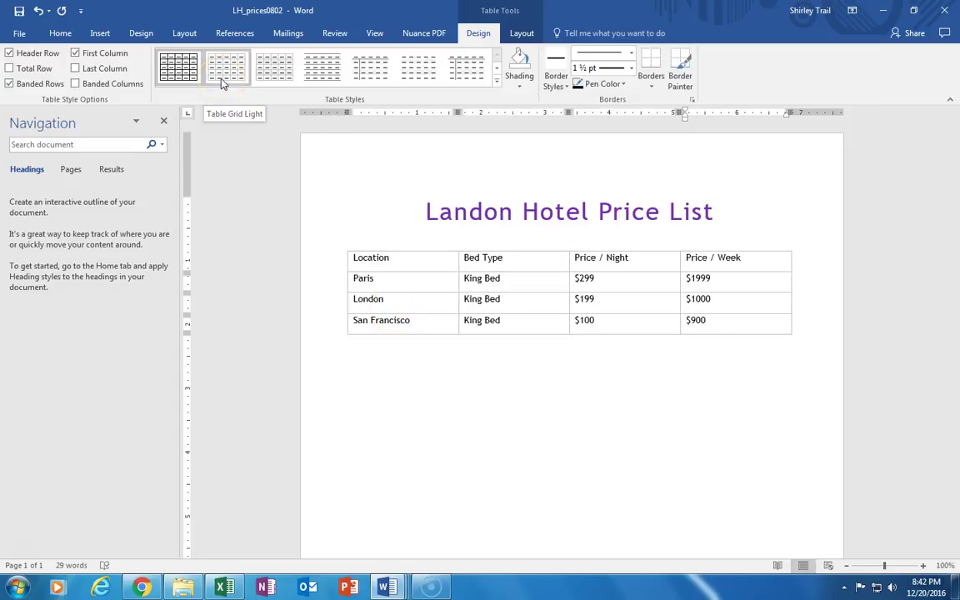
# Step: Apply the magenta style from the Grid Tables group, with a solid dark header and pink banded rows, to the price table
pyautogui.click(281, 74)
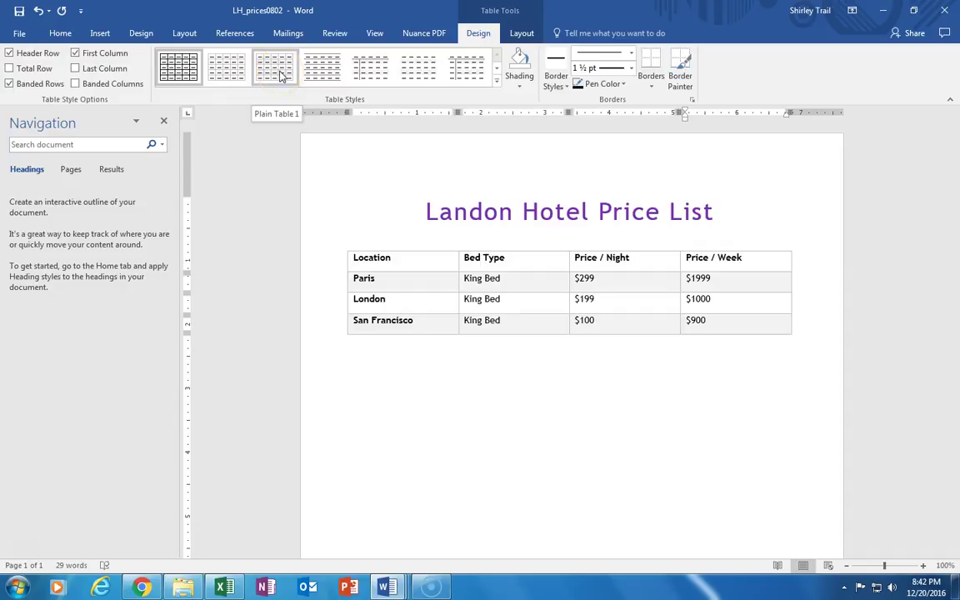
pyautogui.click(323, 75)
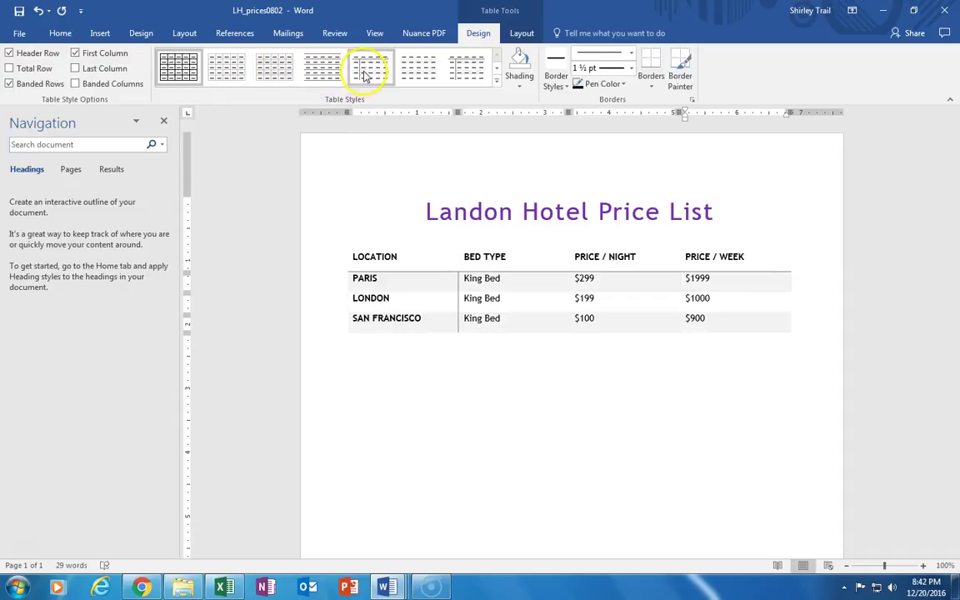
pyautogui.click(406, 75)
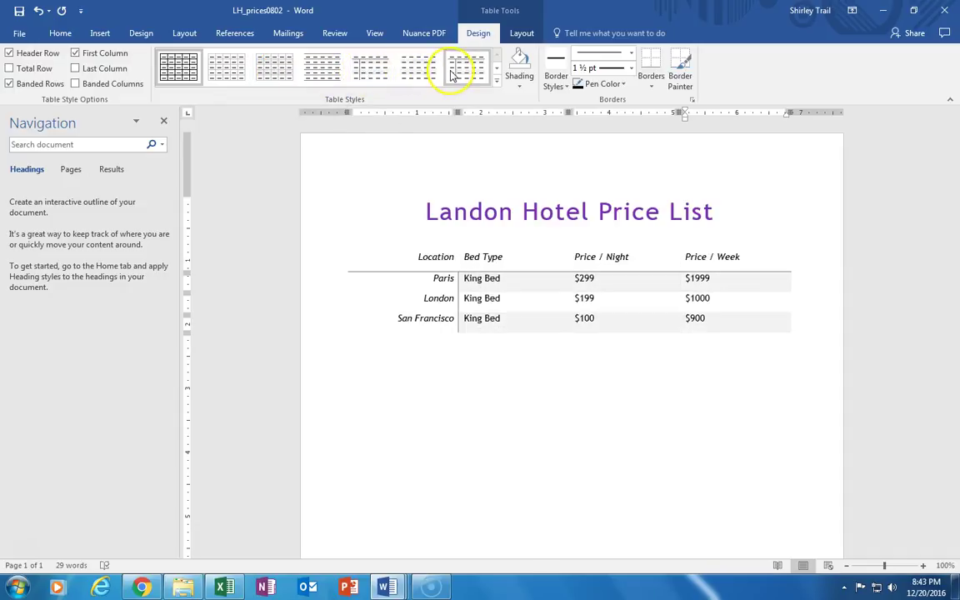
pyautogui.click(498, 85)
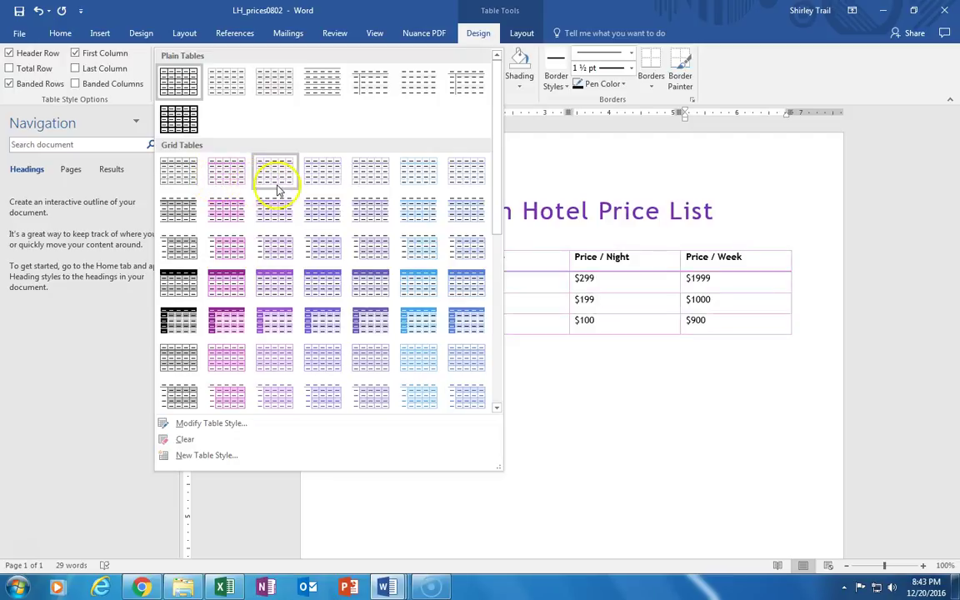
pyautogui.click(240, 284)
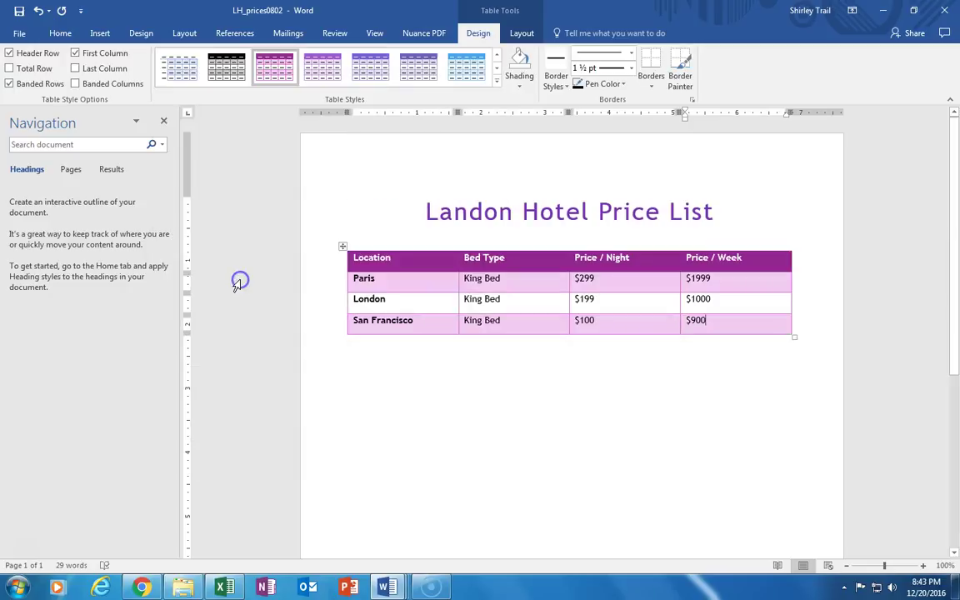